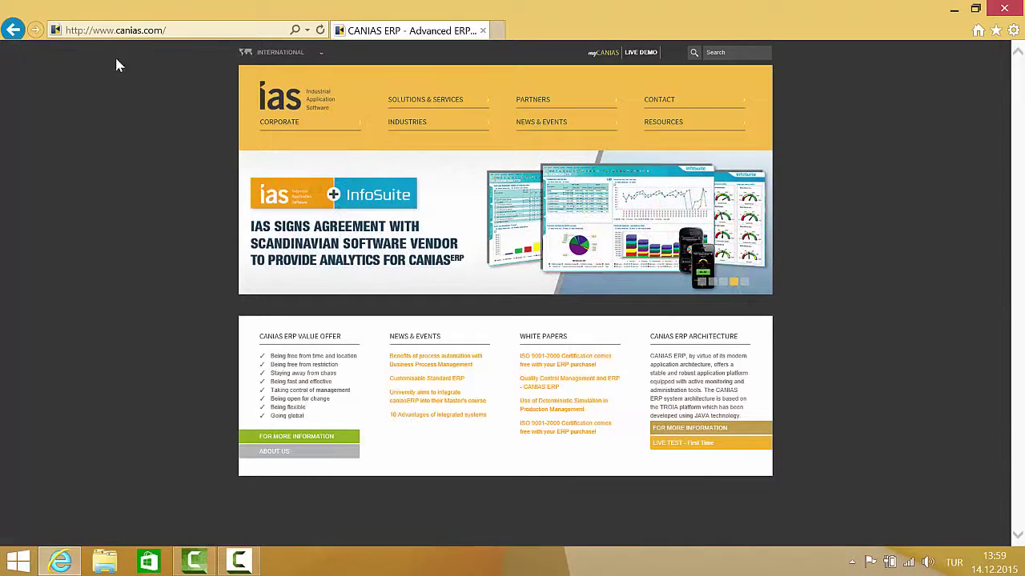
# Step: Go to the canias ERP Live Demos page from the canias.com LIVE DEMO link
pyautogui.click(643, 54)
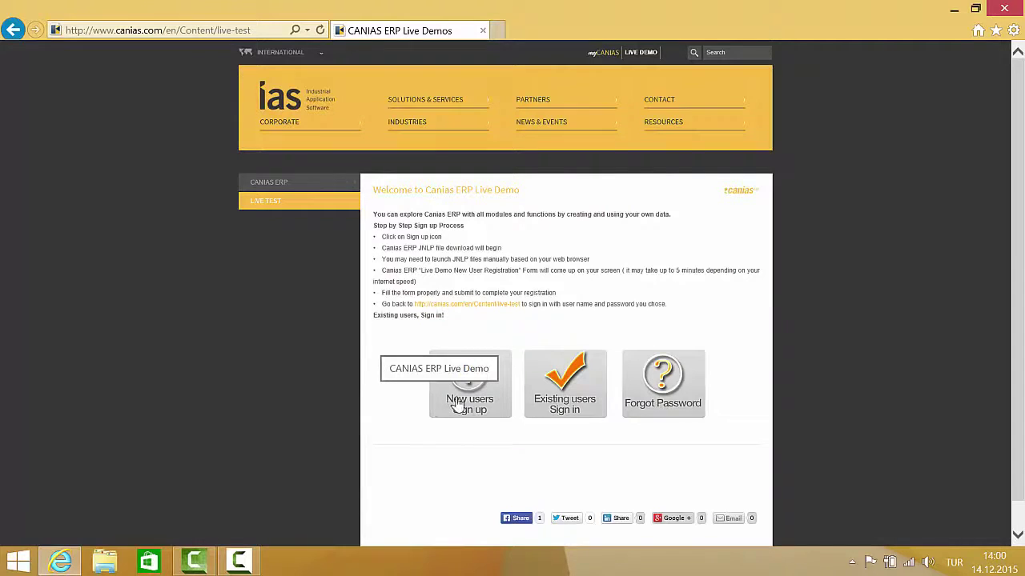
# Step: Sign in to the live demo as an existing user with the account password
pyautogui.click(535, 395)
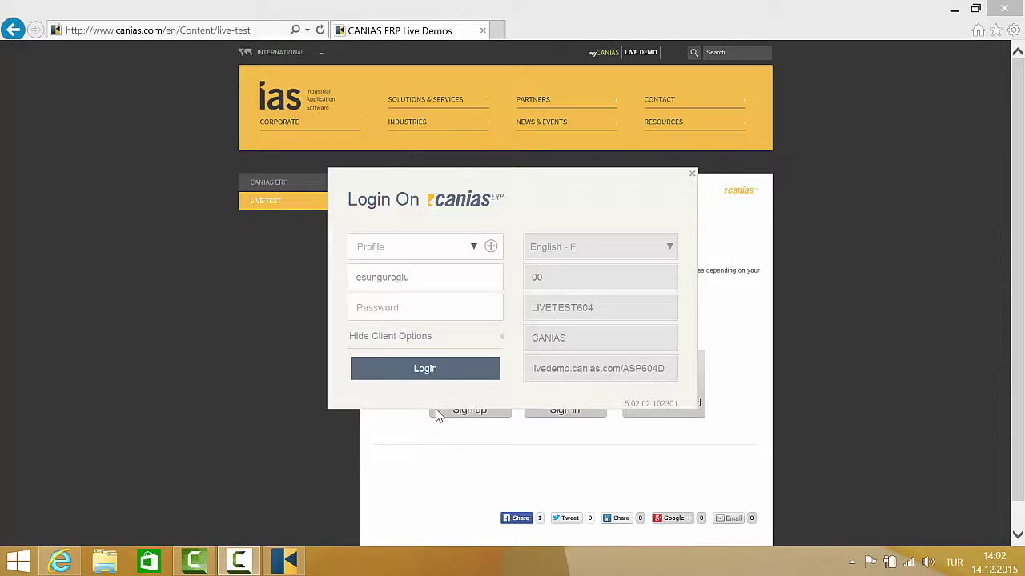
pyautogui.click(392, 309)
pyautogui.write('1')
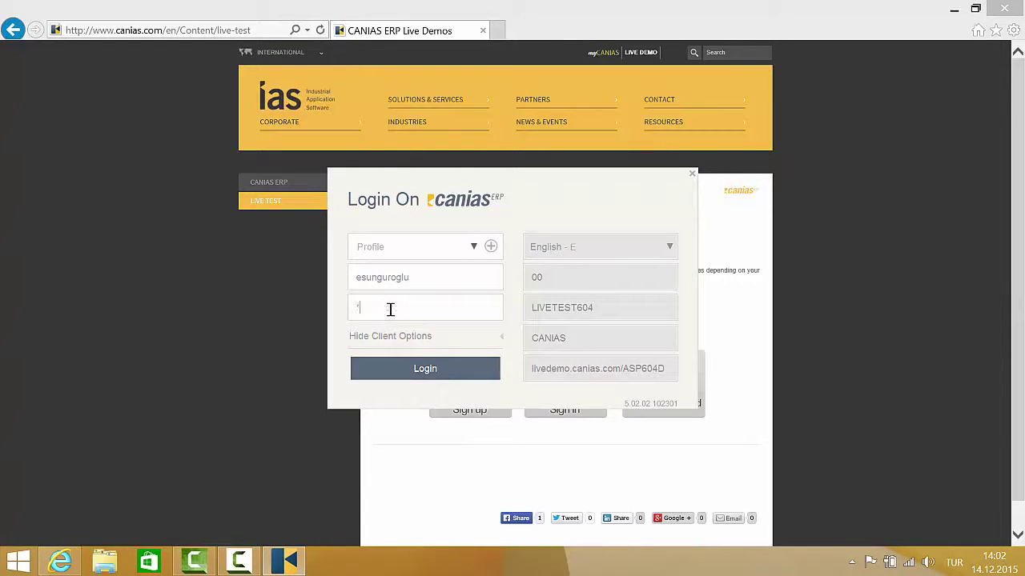
pyautogui.click(416, 368)
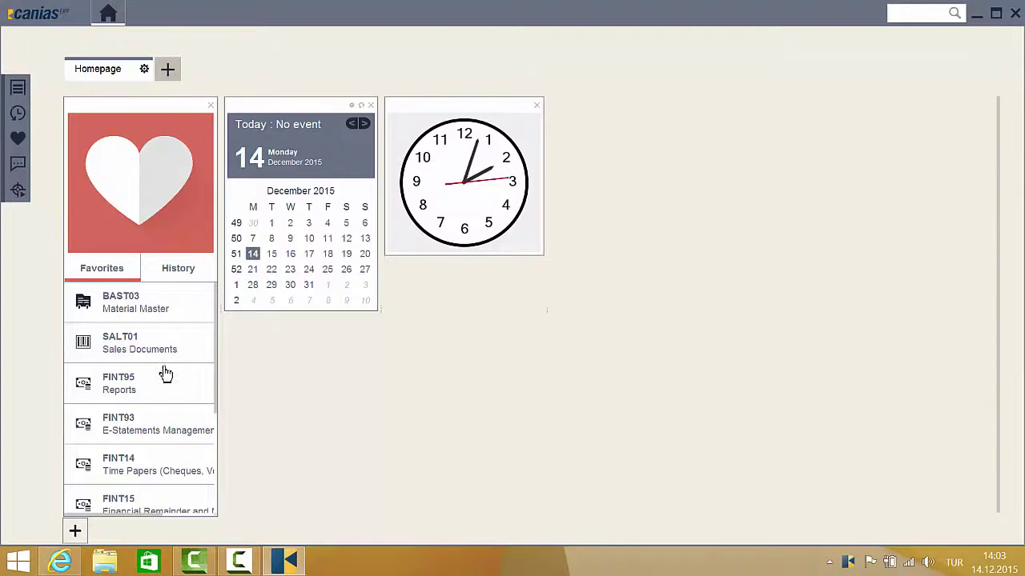
pyautogui.moveTo(12, 94)
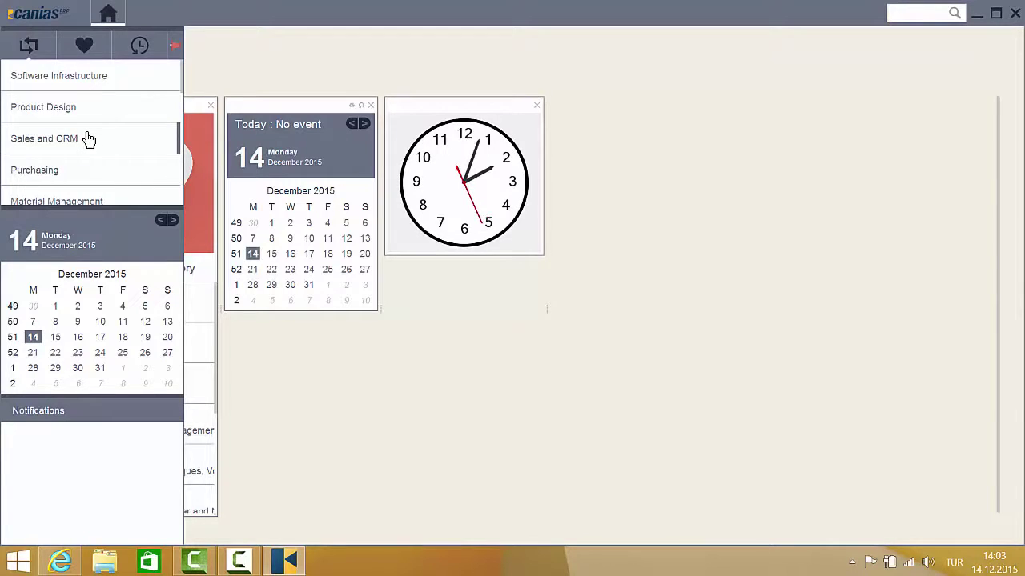
pyautogui.click(24, 110)
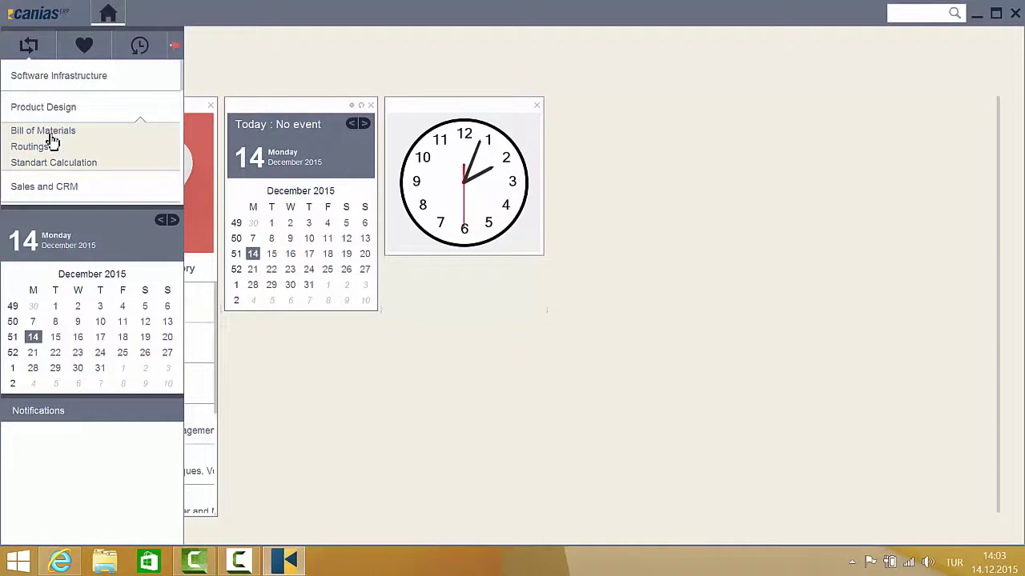
pyautogui.click(52, 134)
pyautogui.click(51, 141)
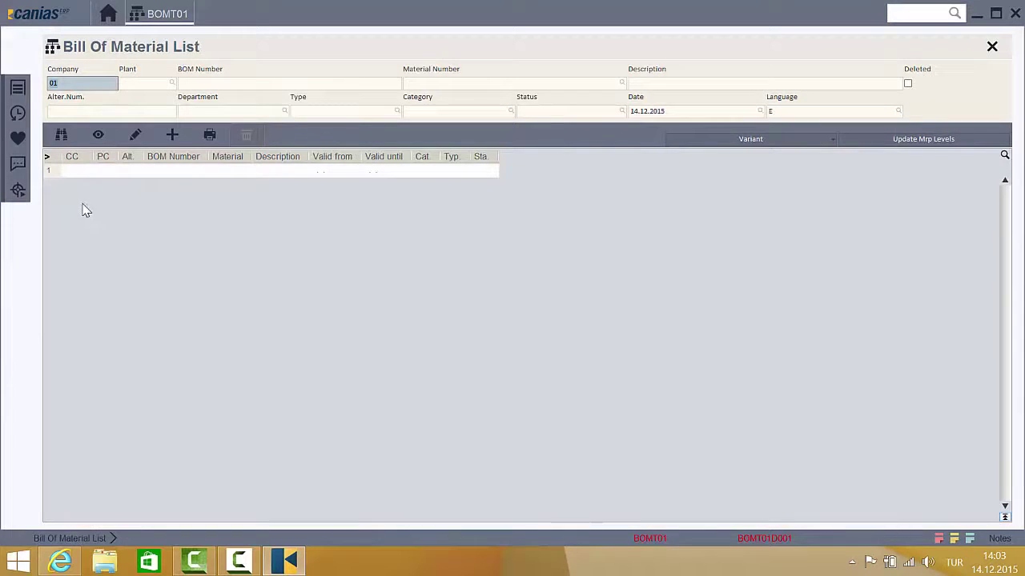
pyautogui.click(992, 51)
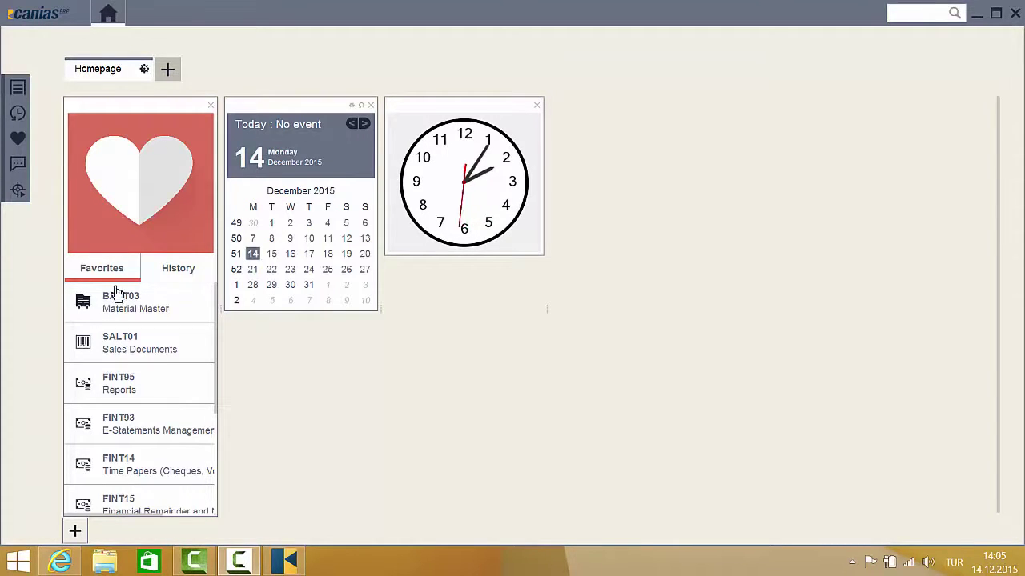
# Step: Show the History list, reopen BOM Management, then bring up the Open Transaction list
pyautogui.click(158, 274)
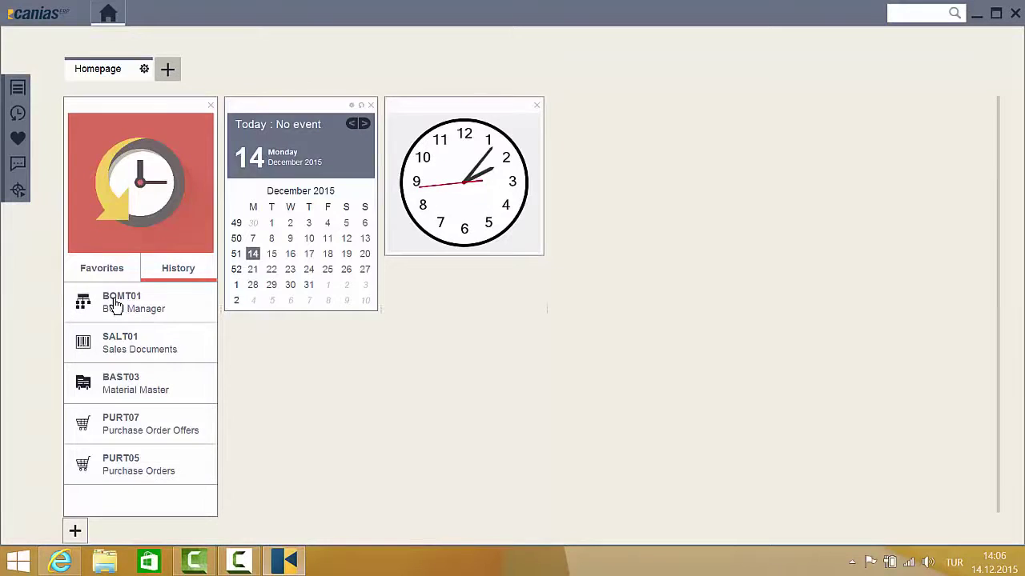
pyautogui.click(112, 295)
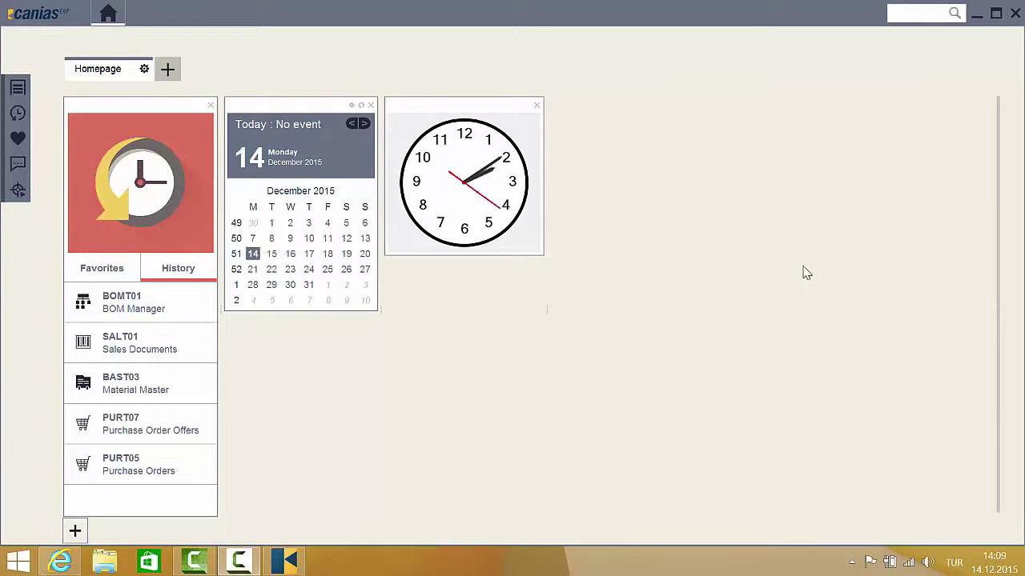
pyautogui.click(955, 13)
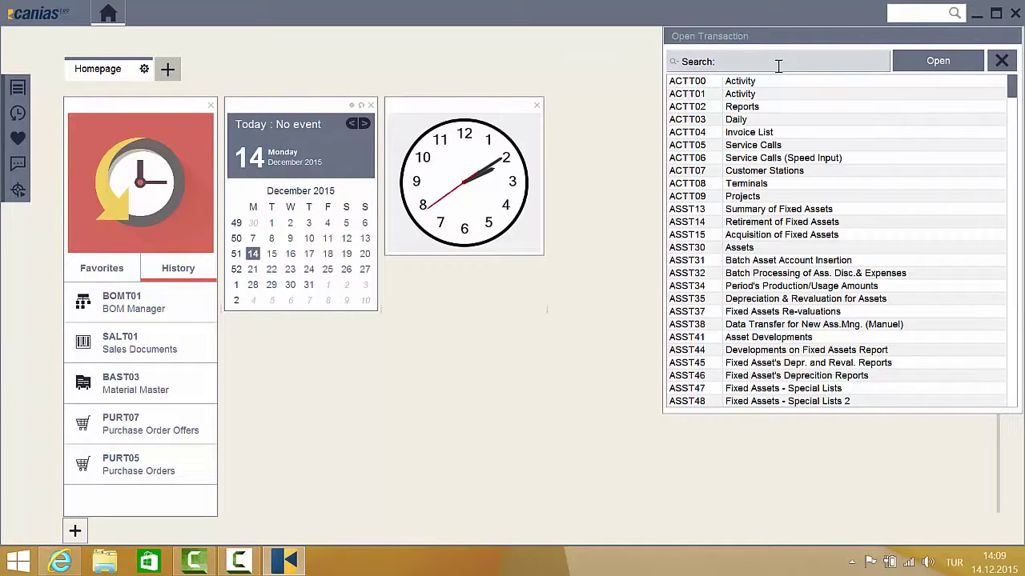
# Step: Search transactions for 'sales' and launch SALT01 Sales Documents
pyautogui.write('sales')
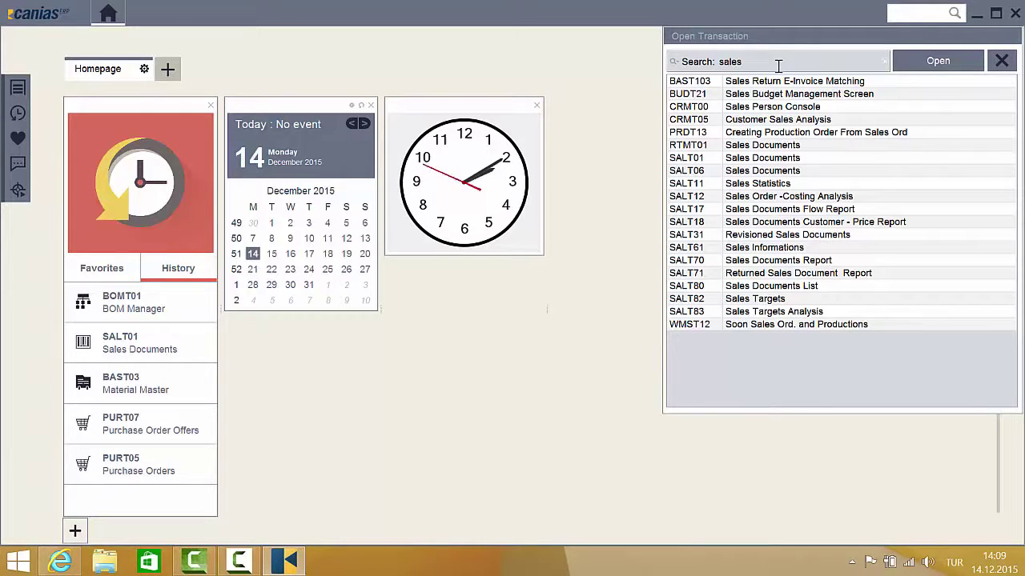
pyautogui.click(745, 159)
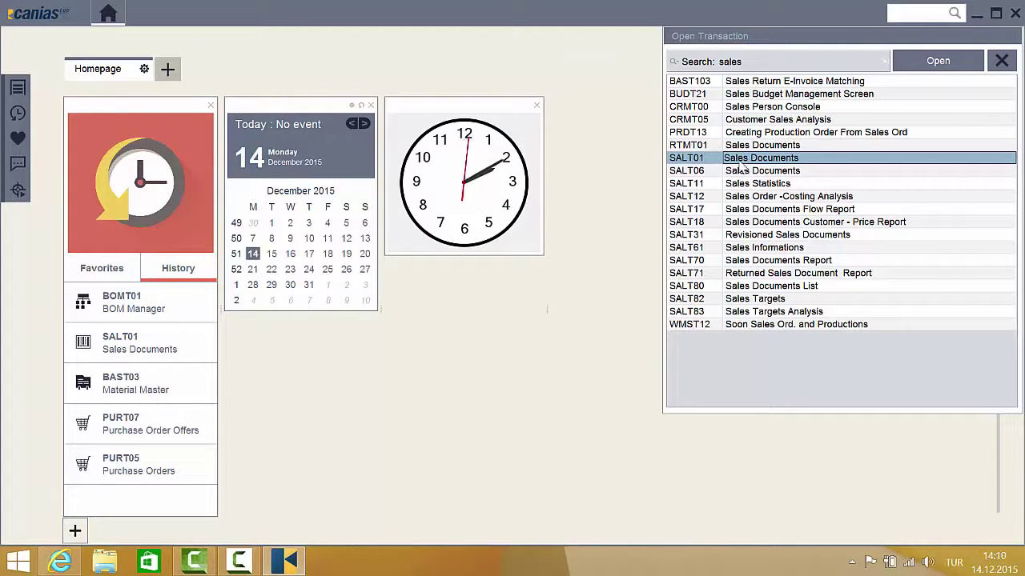
pyautogui.doubleClick(739, 160)
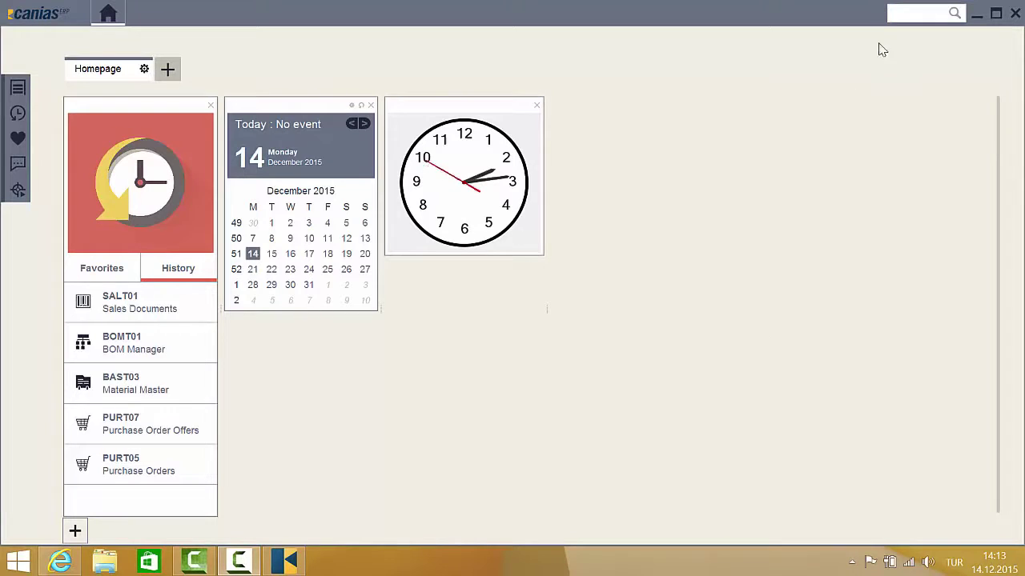
# Step: Search transactions for 'SALT' and open SALT01 Sales Document Management
pyautogui.click(954, 14)
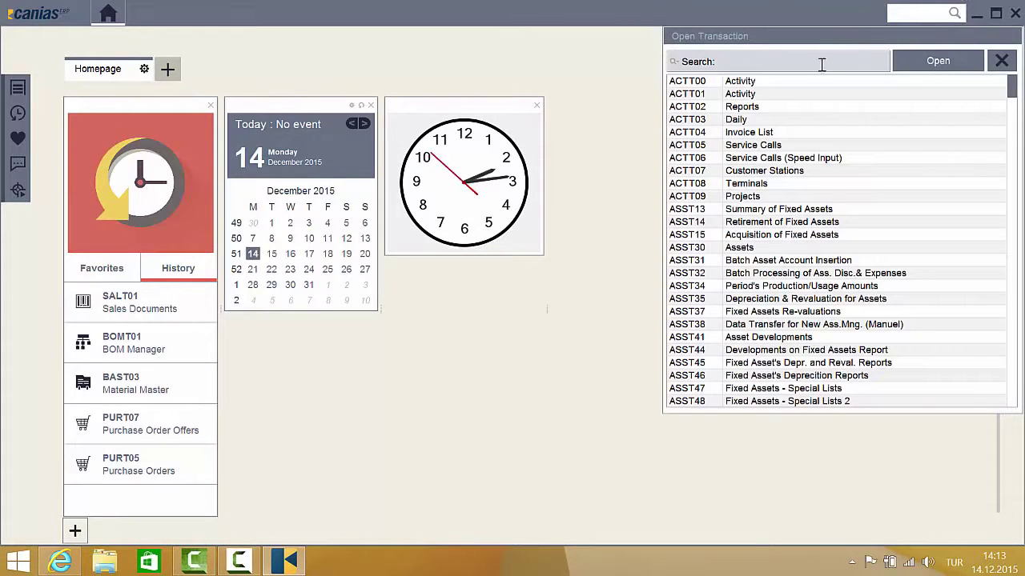
pyautogui.write('SALT')
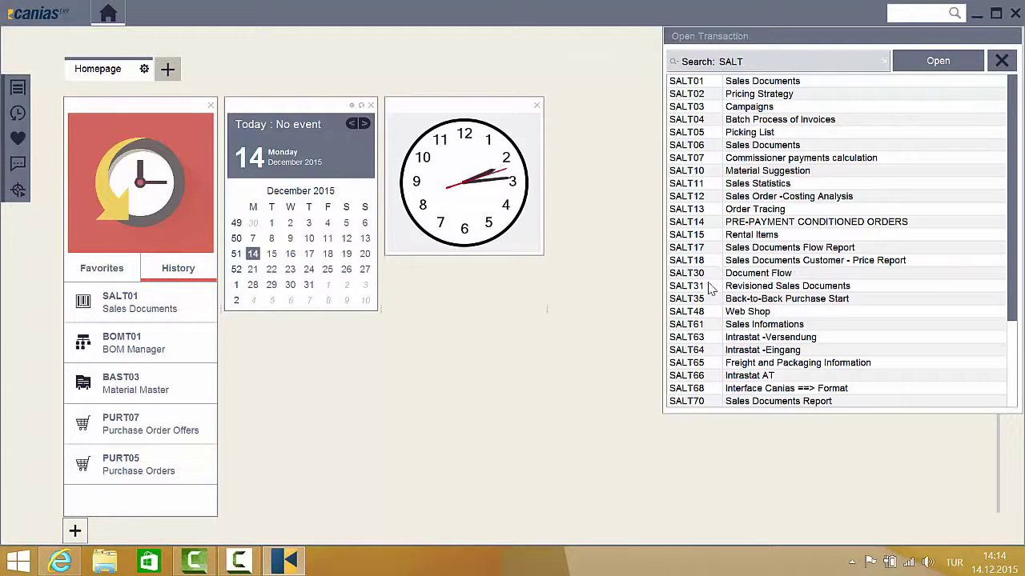
pyautogui.doubleClick(717, 80)
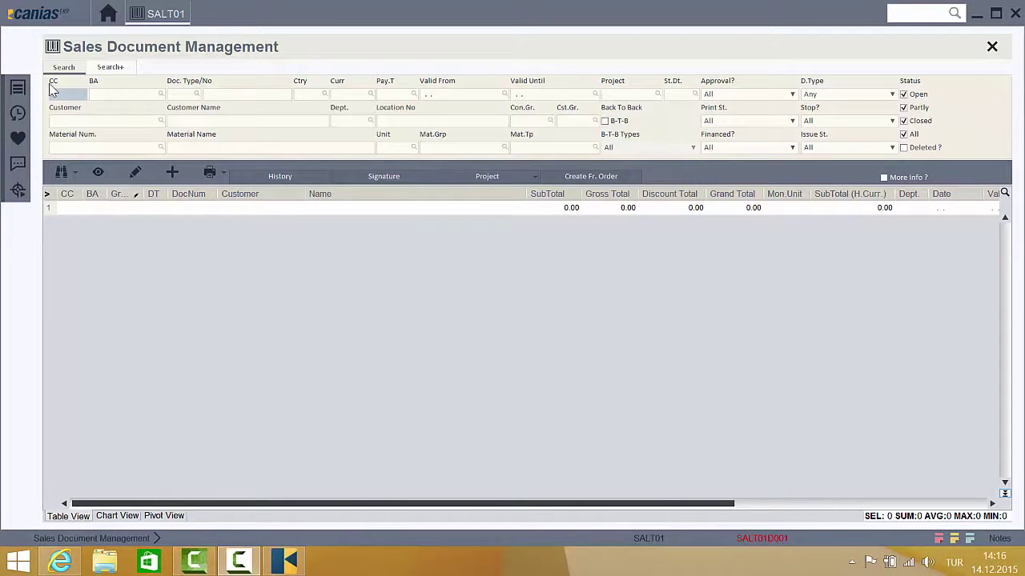
# Step: Filter sales documents by company 01 and location 'n', run the search, and open field options
pyautogui.doubleClick(81, 94)
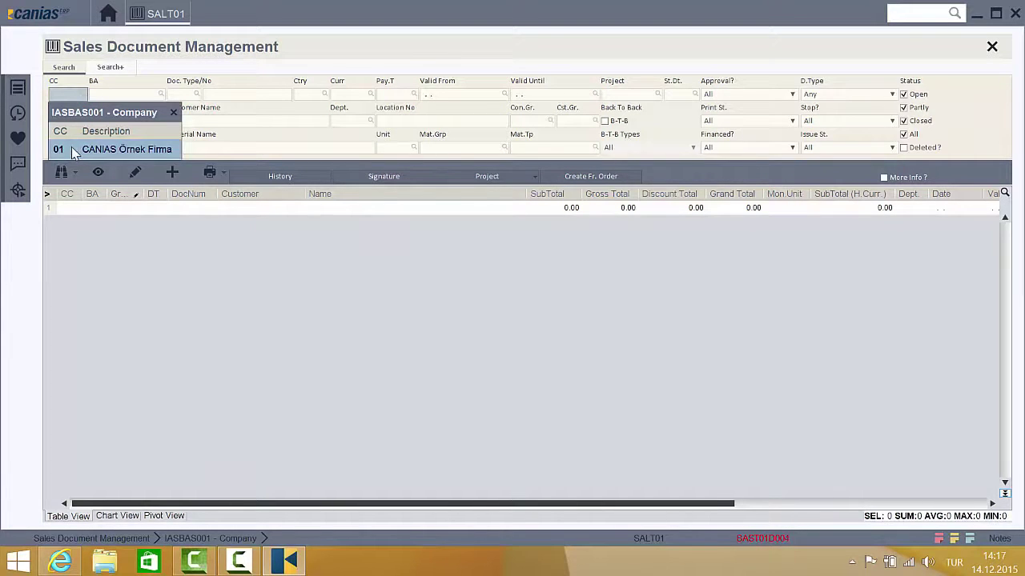
pyautogui.doubleClick(74, 151)
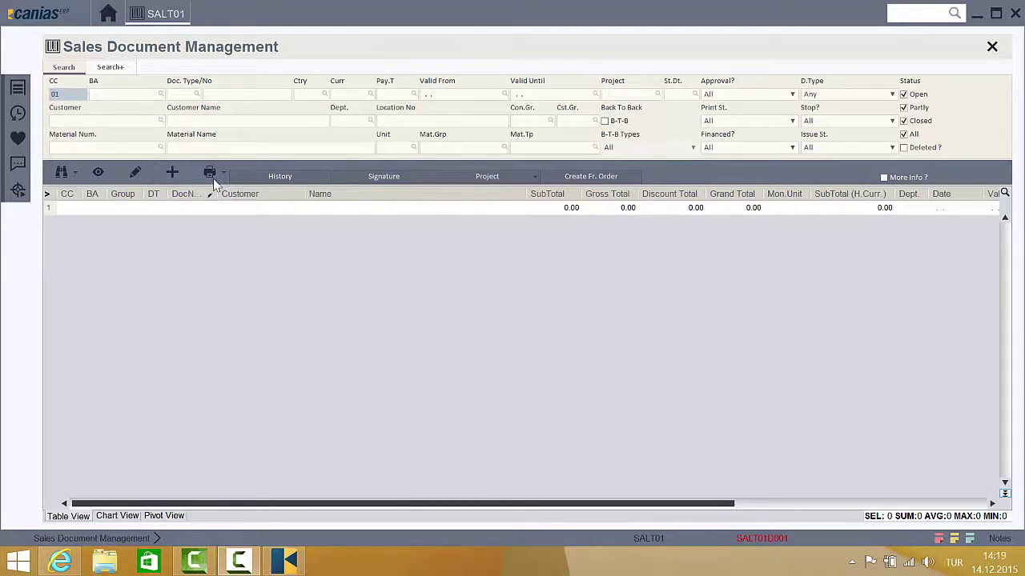
pyautogui.click(199, 120)
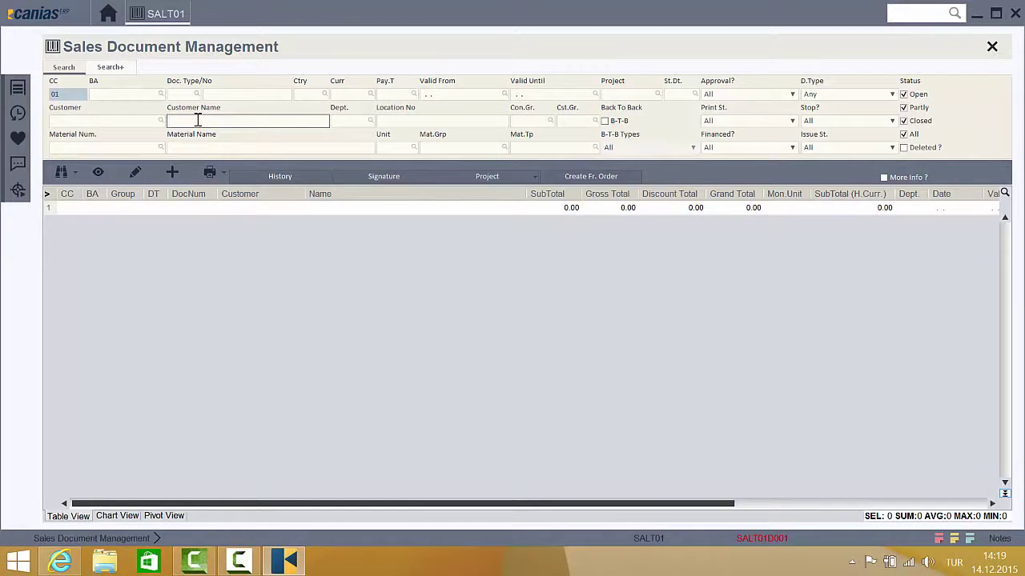
pyautogui.click(410, 121)
pyautogui.write('n')
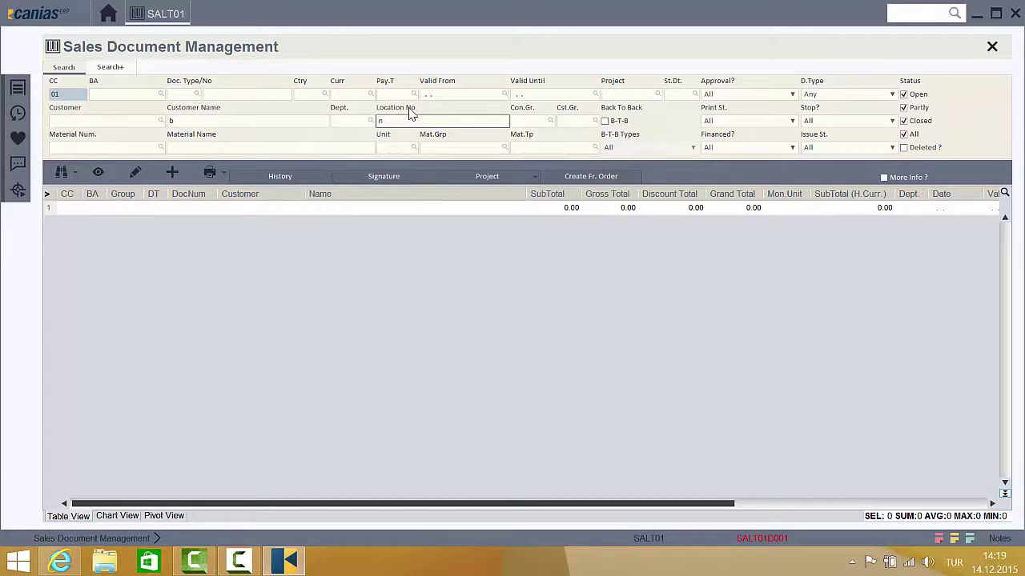
pyautogui.click(58, 171)
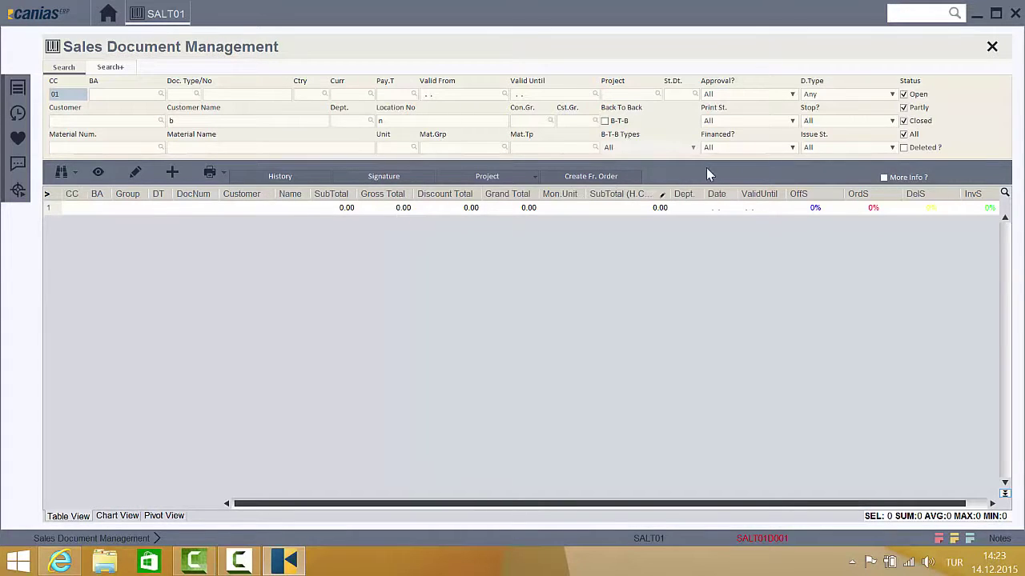
pyautogui.rightClick(708, 175)
# Step: Reset the search filters and list all ten company-01 sales documents
pyautogui.click(753, 197)
pyautogui.click(60, 171)
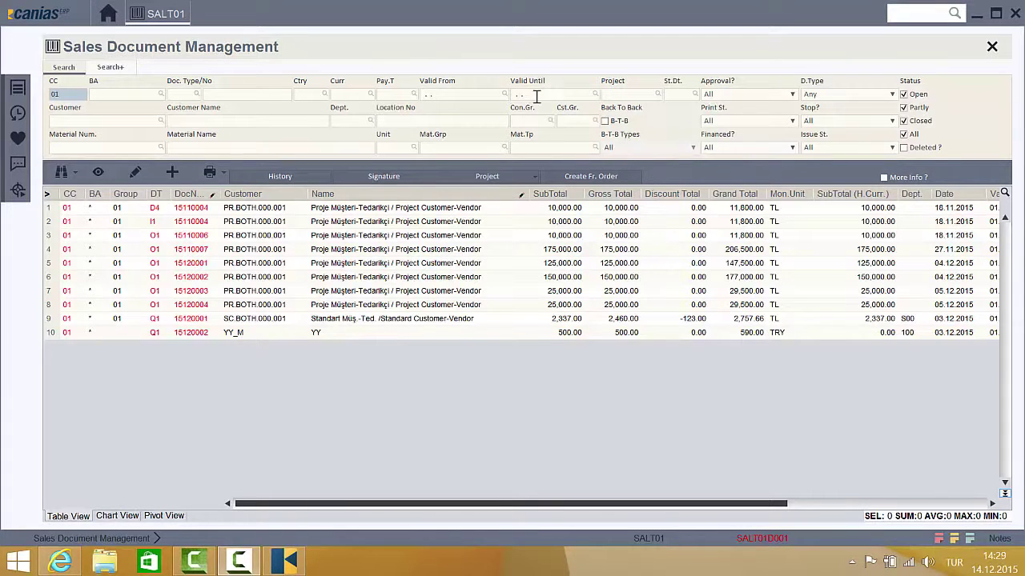
pyautogui.click(825, 95)
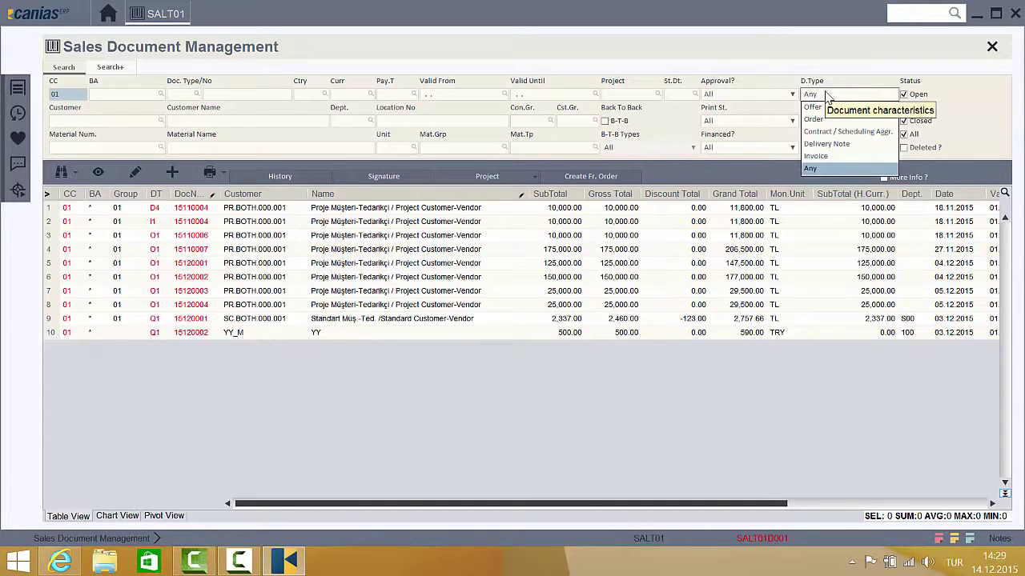
pyautogui.click(815, 118)
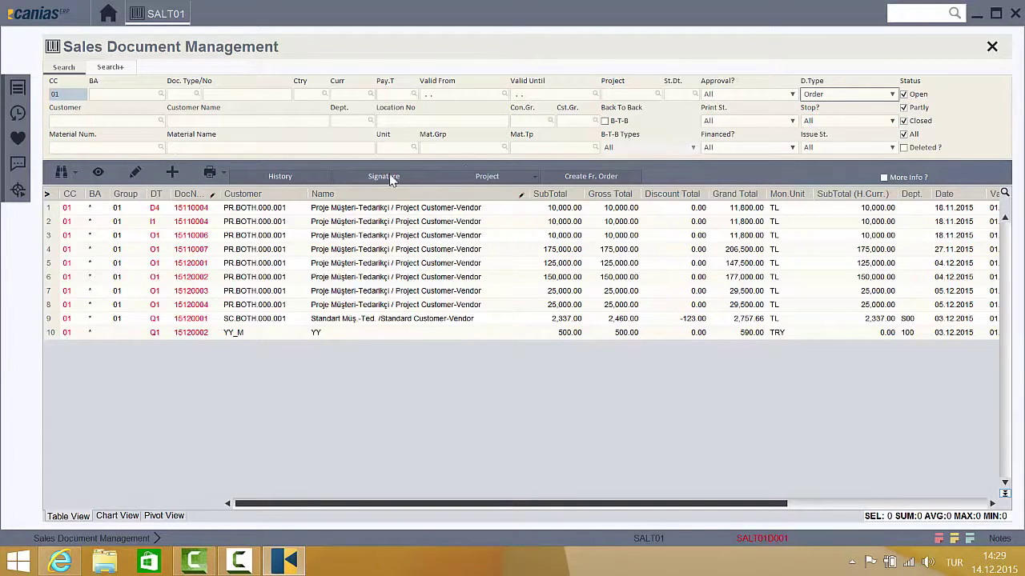
pyautogui.click(58, 172)
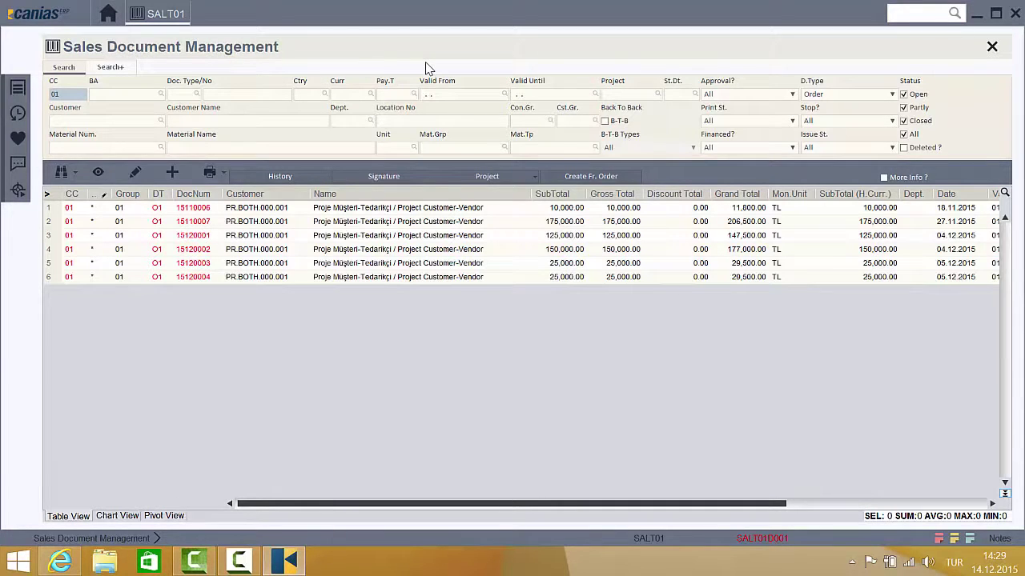
pyautogui.click(833, 92)
pyautogui.click(815, 170)
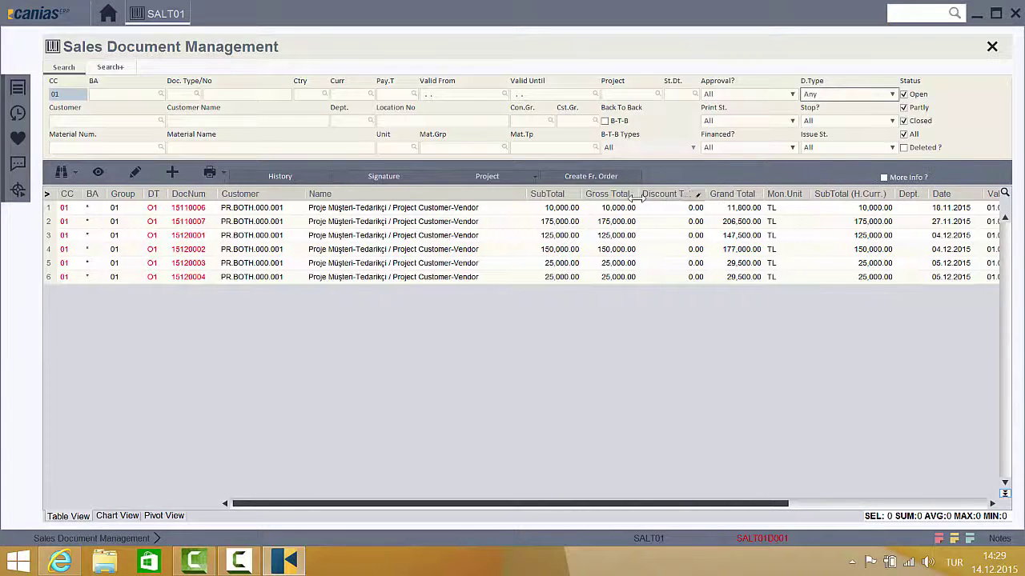
pyautogui.click(58, 172)
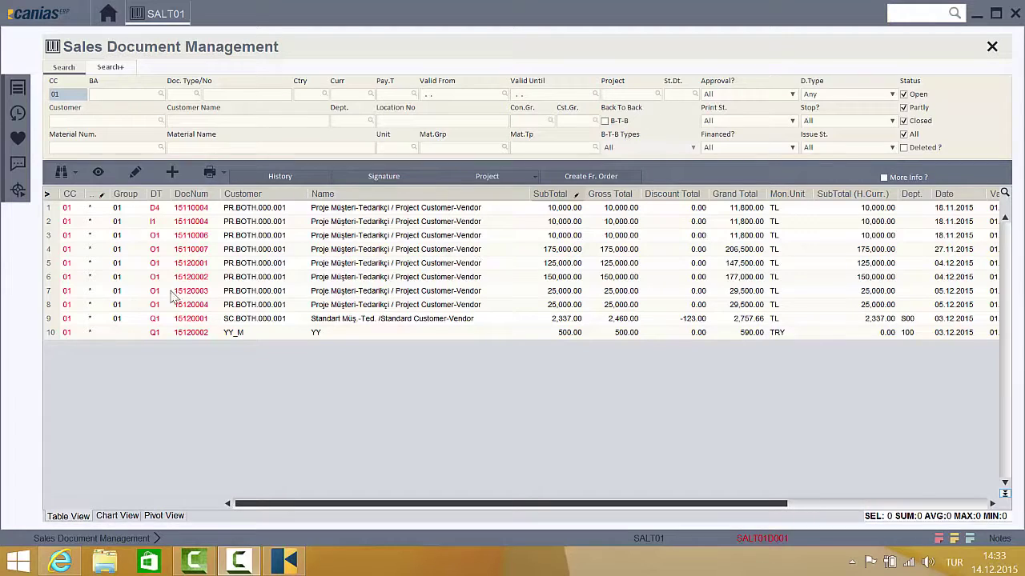
pyautogui.click(56, 292)
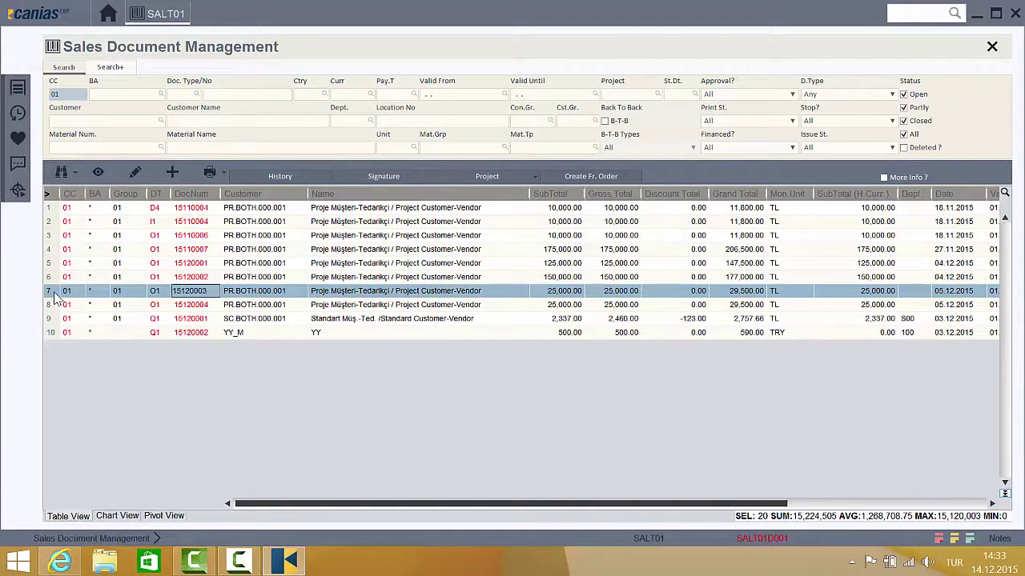
# Step: View sales document 15120003, close it, then reopen it in change mode
pyautogui.click(106, 170)
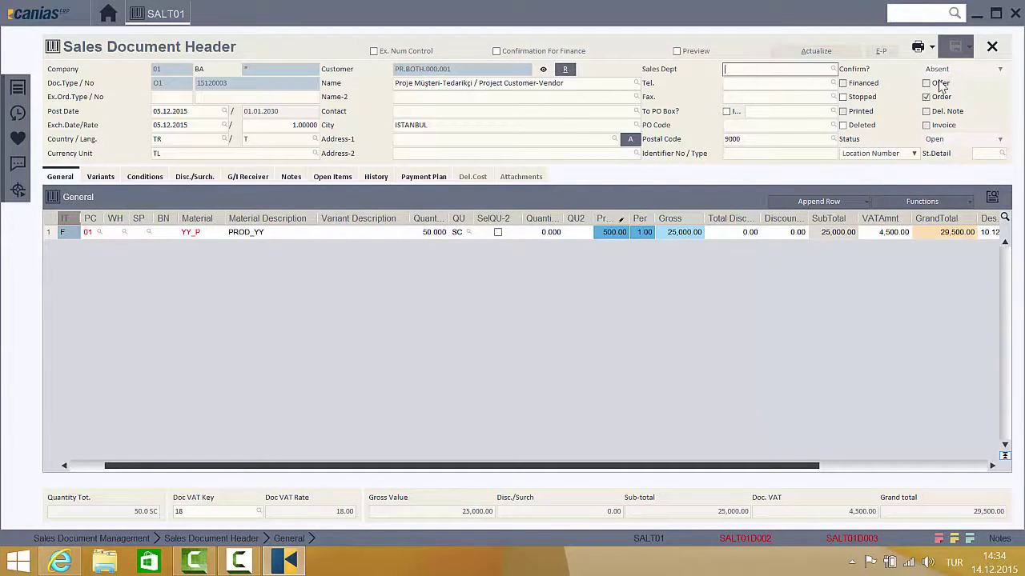
pyautogui.click(993, 48)
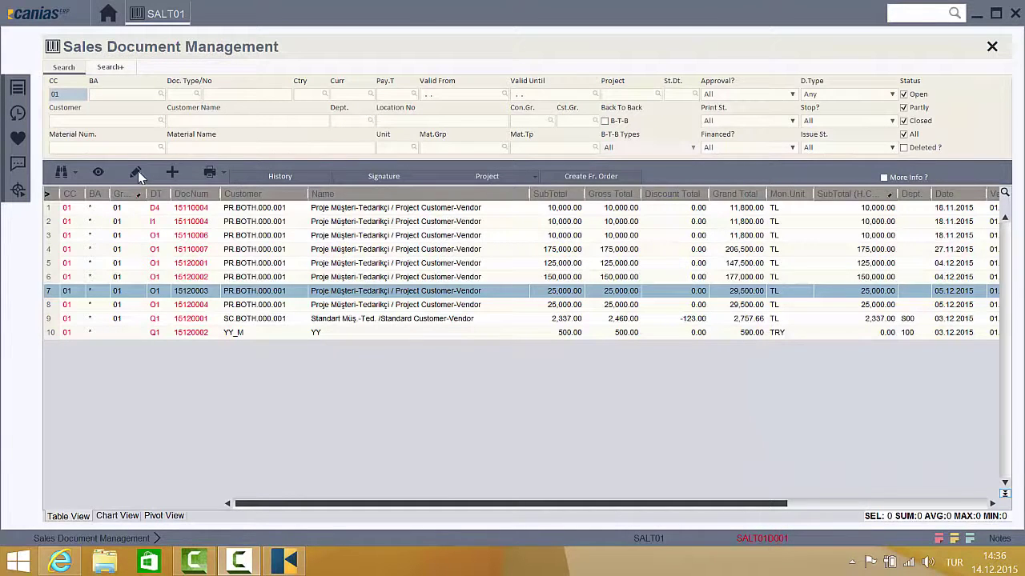
pyautogui.click(137, 173)
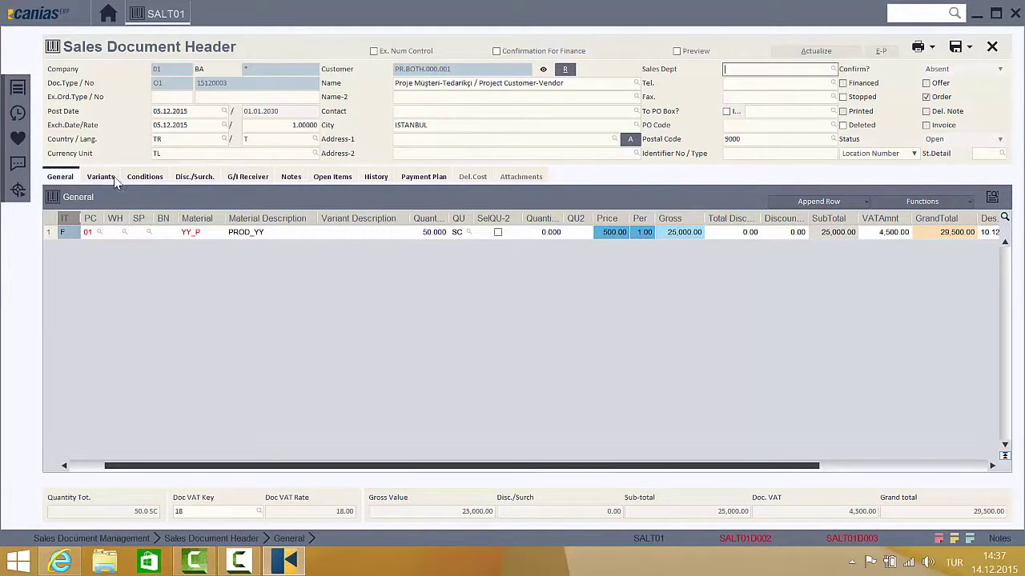
pyautogui.click(142, 174)
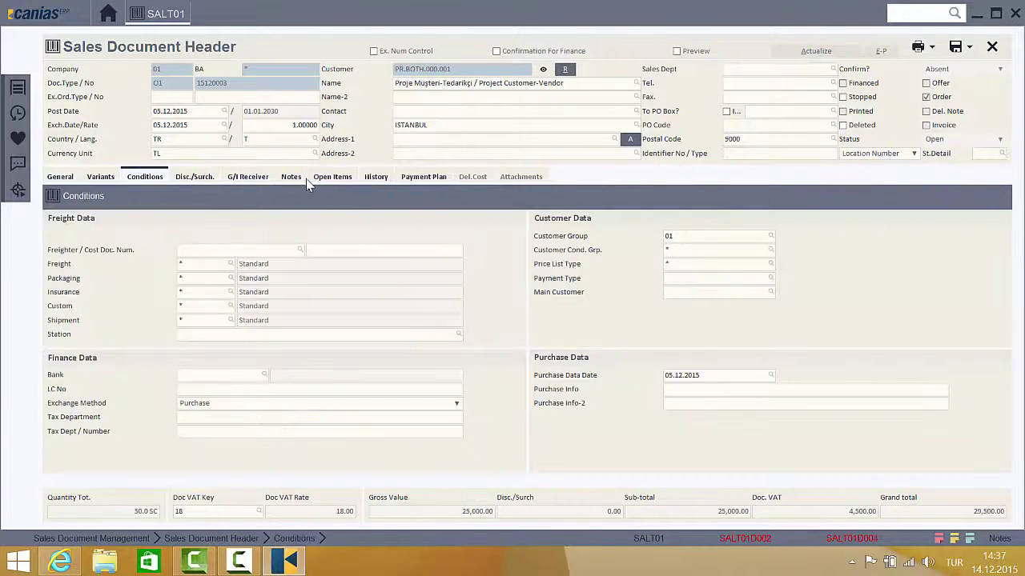
pyautogui.click(304, 178)
pyautogui.click(250, 176)
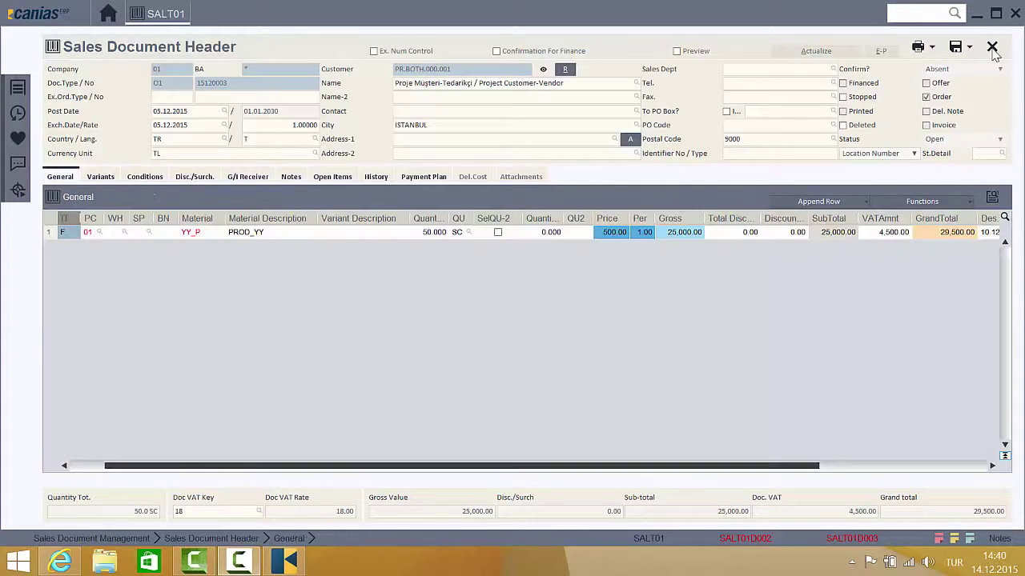
# Step: Close document 15120003 without saving, then start a new sales document
pyautogui.click(993, 48)
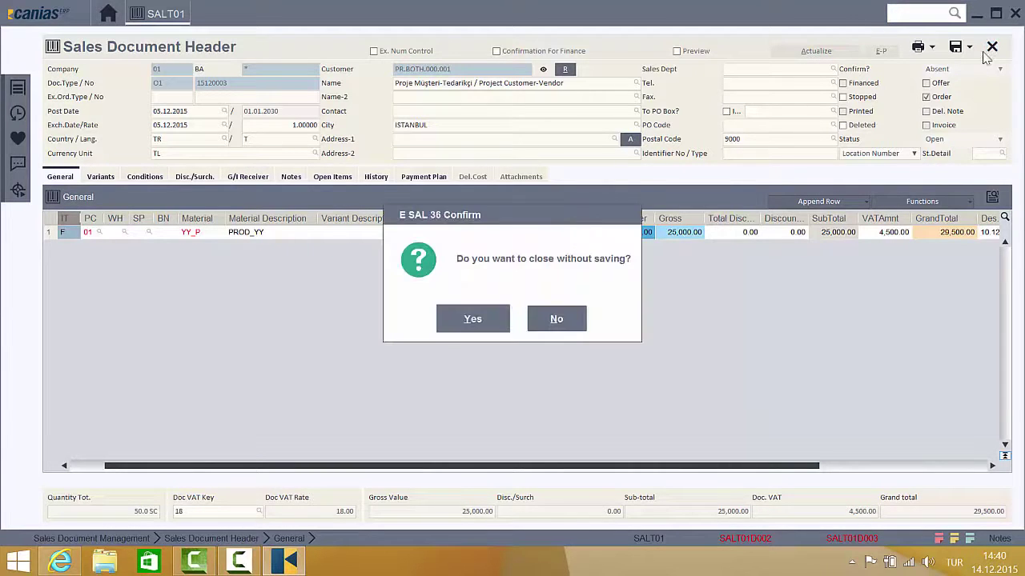
pyautogui.click(532, 320)
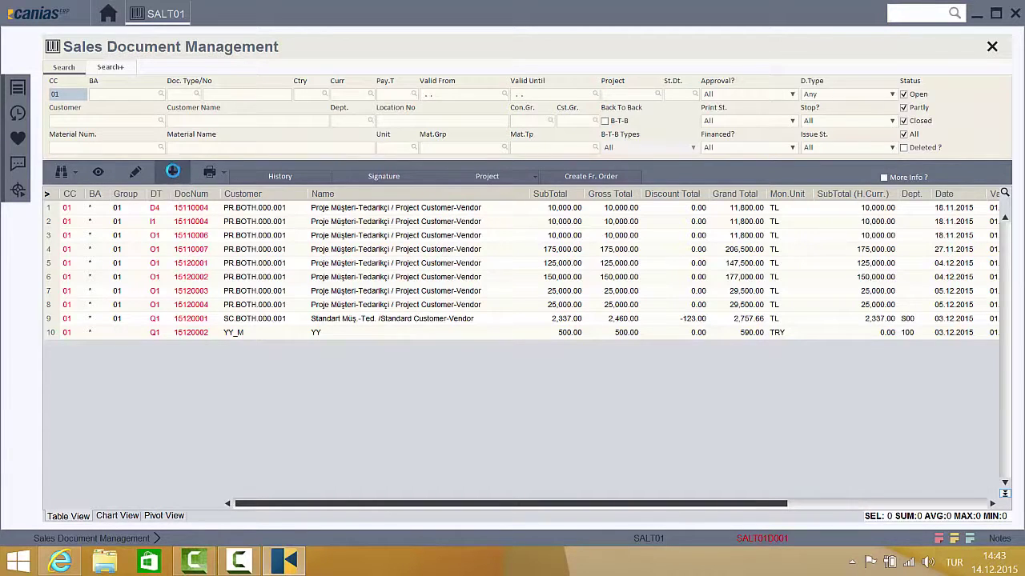
pyautogui.click(173, 175)
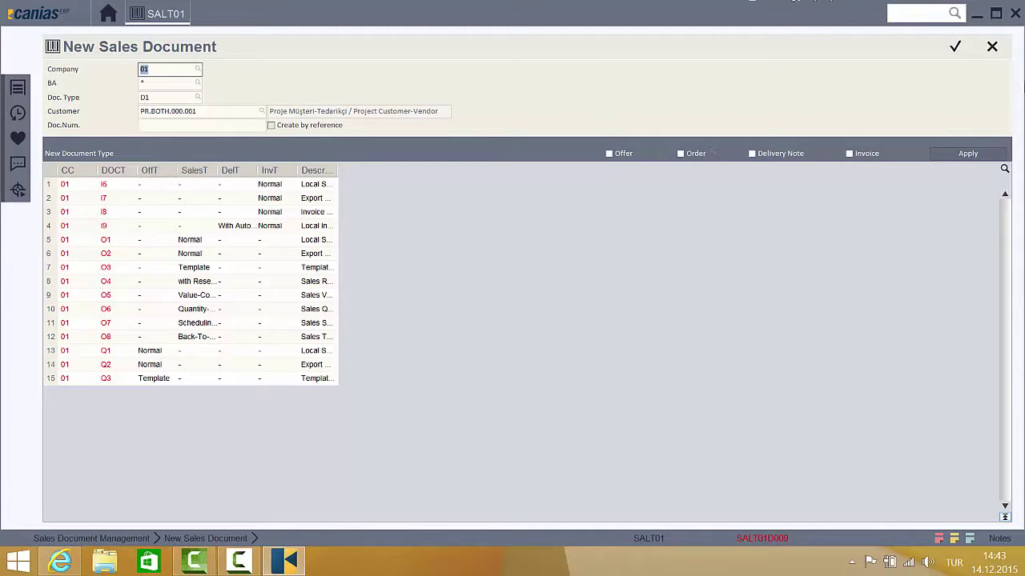
pyautogui.click(991, 48)
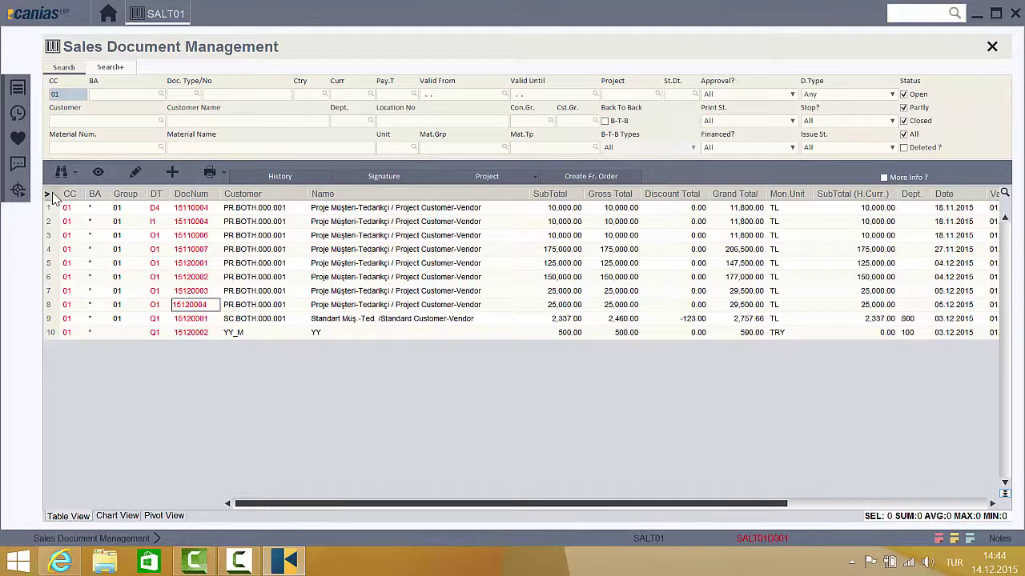
pyautogui.click(48, 293)
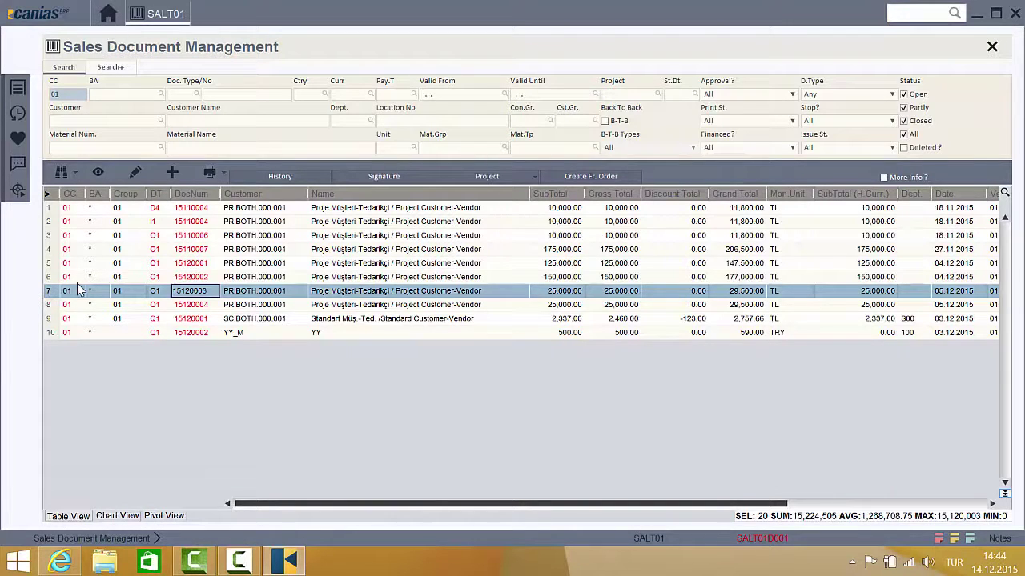
# Step: Cancel a new sales document and close Sales Document Management
pyautogui.click(169, 175)
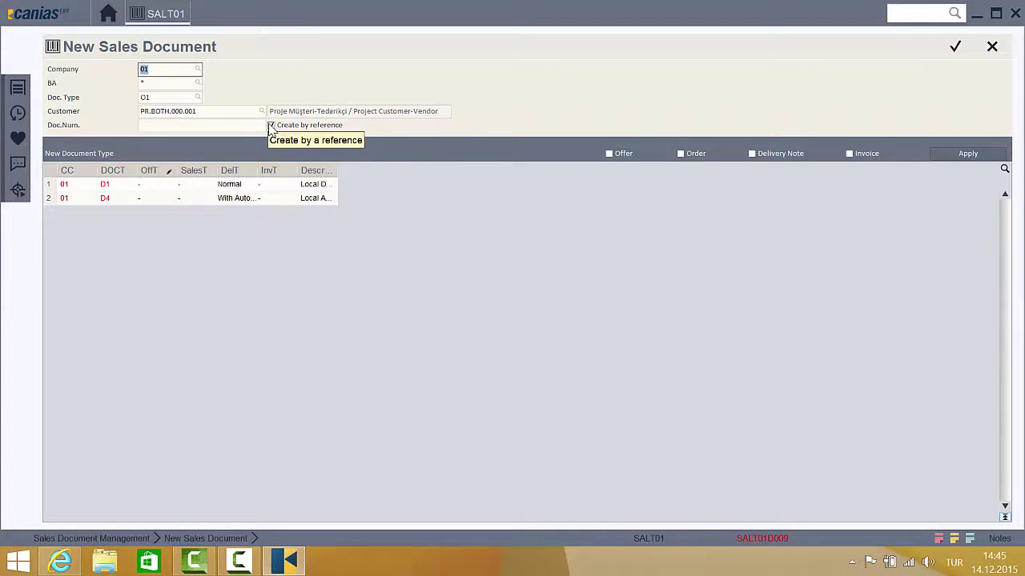
pyautogui.click(992, 47)
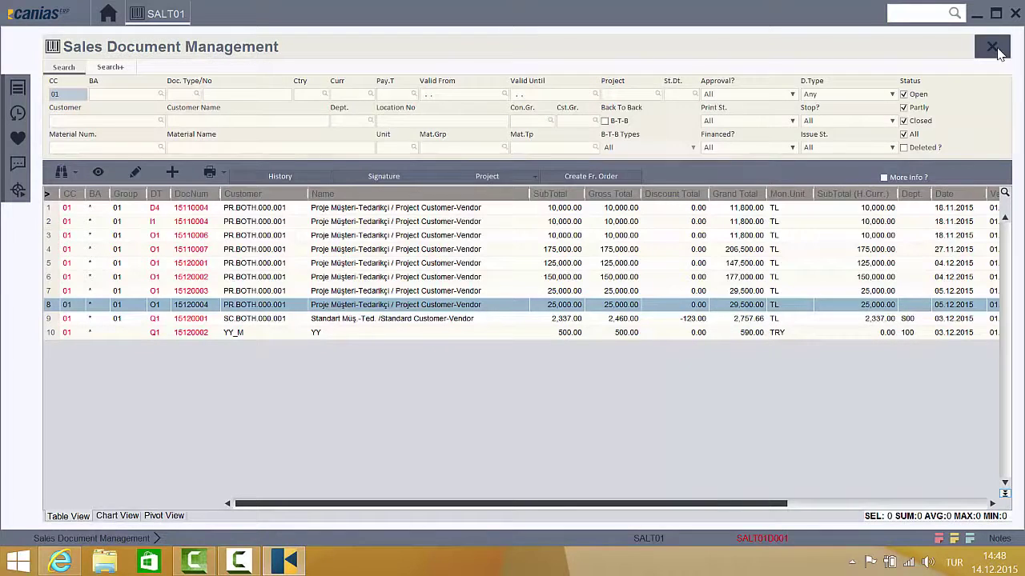
pyautogui.click(996, 49)
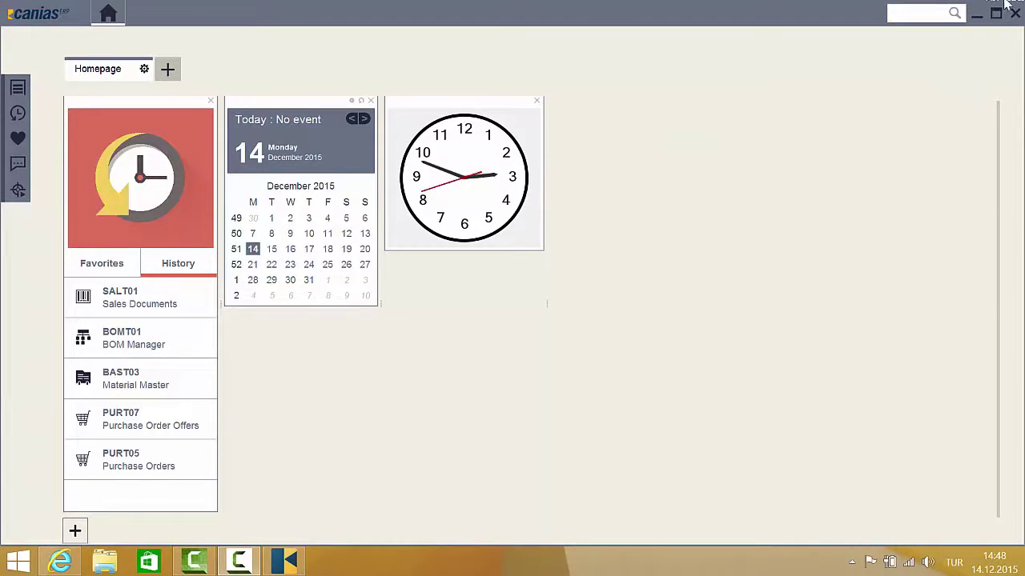
# Step: Search 'bast' among transactions and launch BAST03 Material Master
pyautogui.click(954, 14)
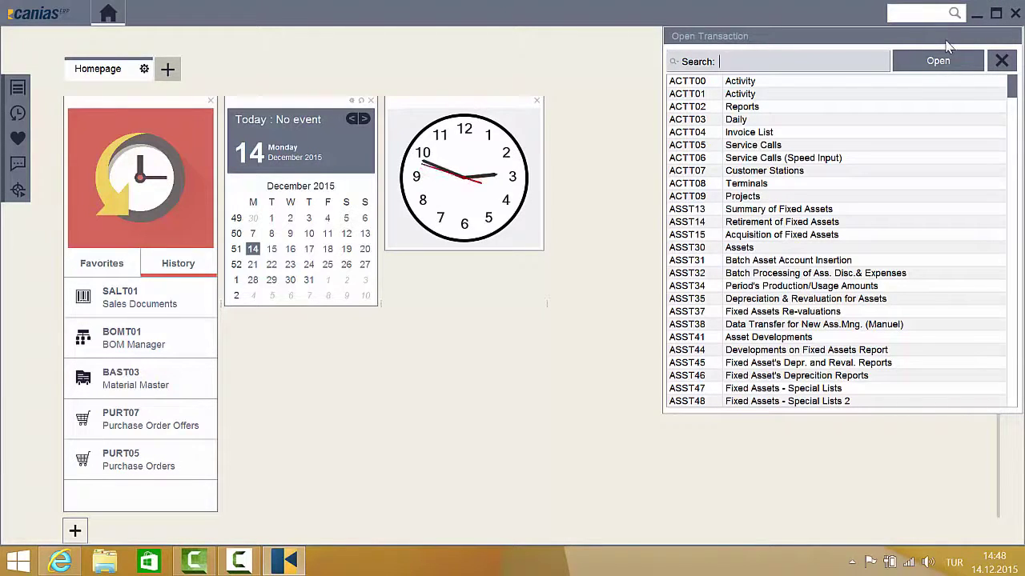
pyautogui.write('bas')
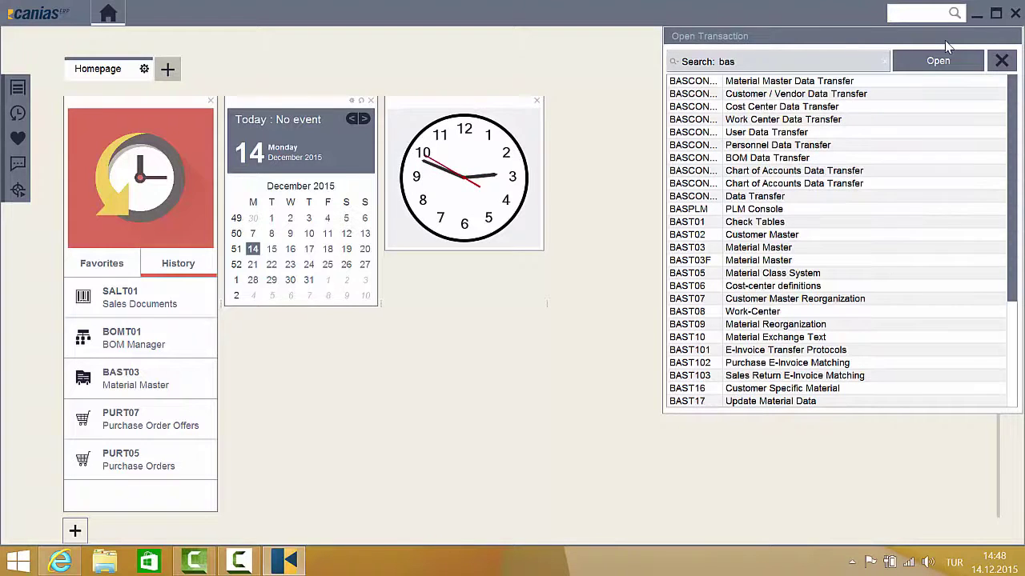
pyautogui.write('t')
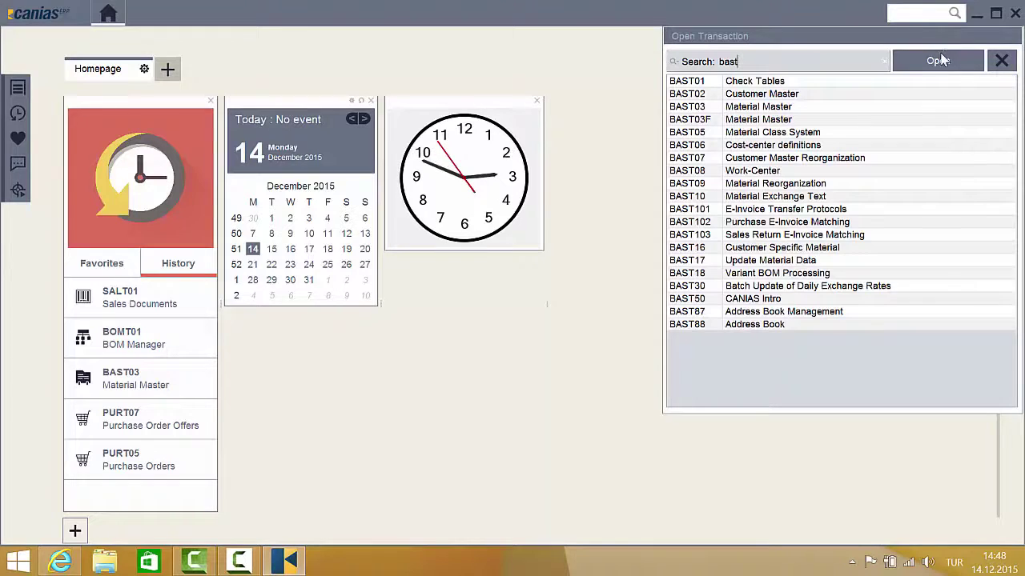
pyautogui.doubleClick(720, 107)
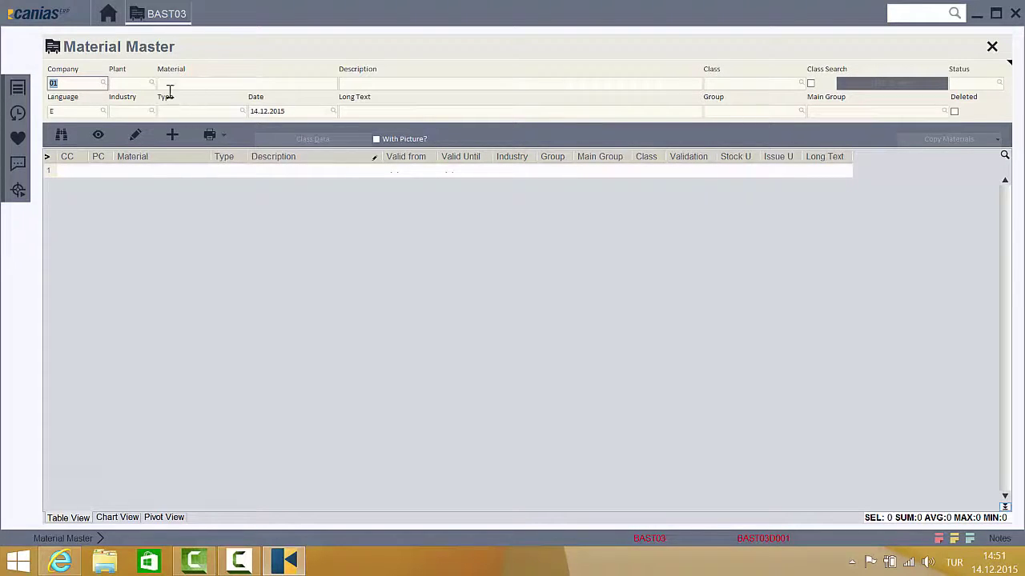
# Step: Filter the Material Master by company 01 and search, listing materials like 54.3 and PRJ.RAWM.000.001
pyautogui.click(102, 82)
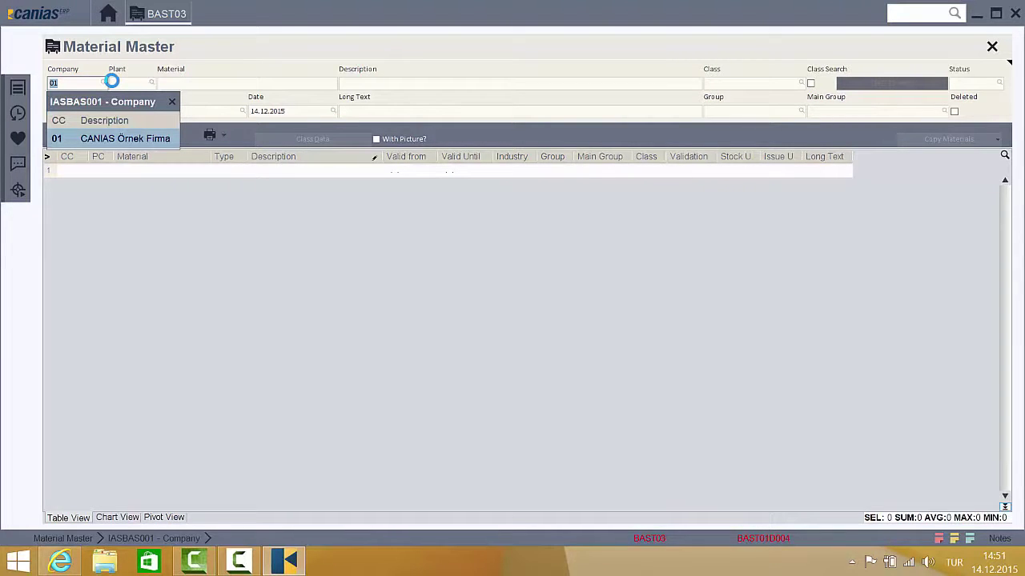
pyautogui.click(131, 138)
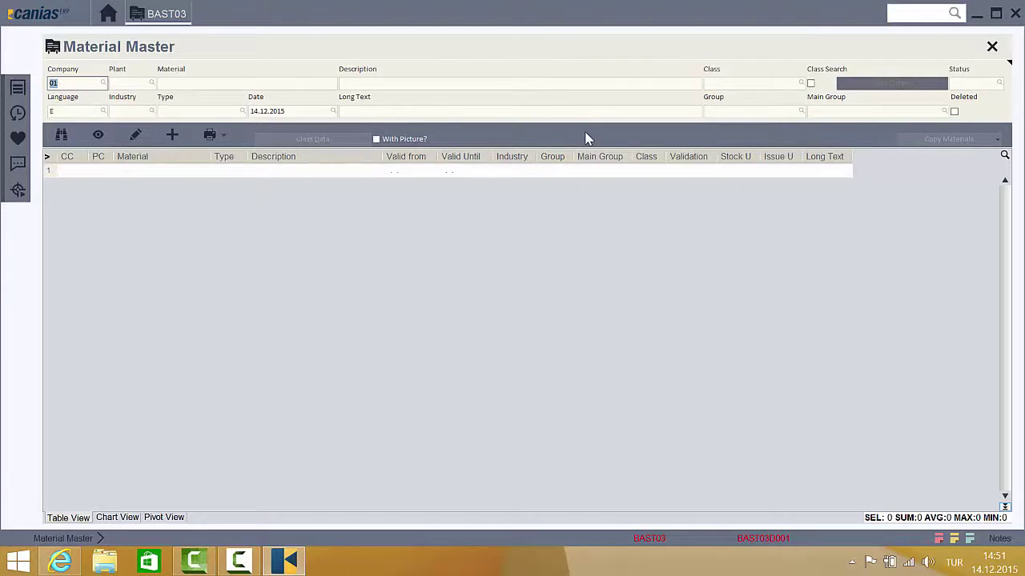
pyautogui.rightClick(585, 138)
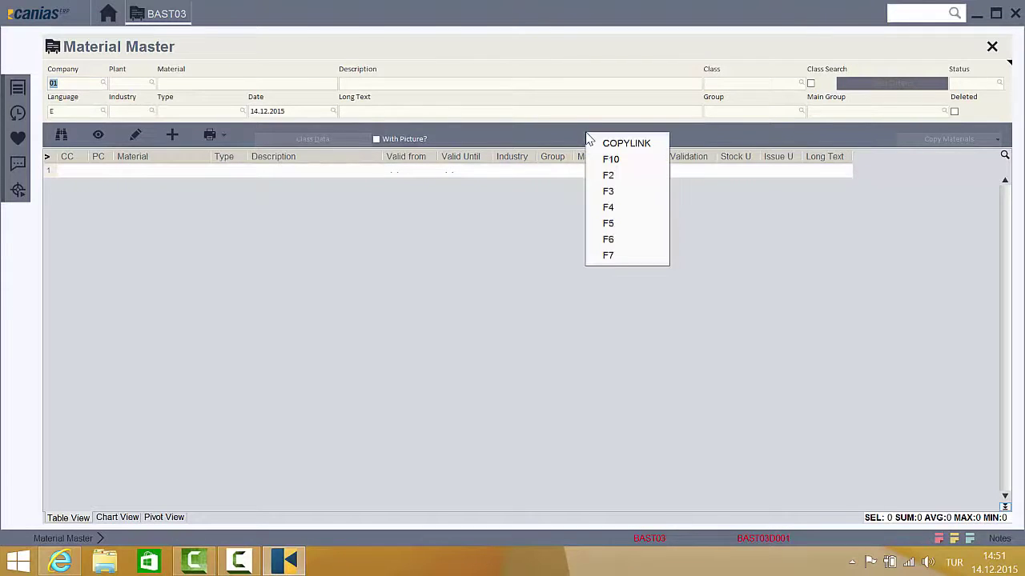
pyautogui.click(617, 160)
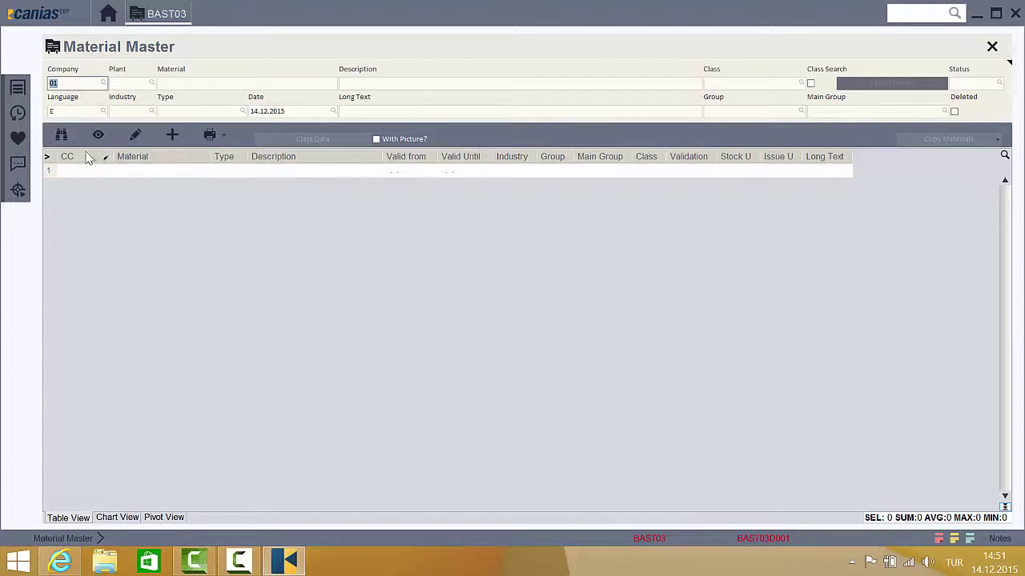
pyautogui.click(62, 136)
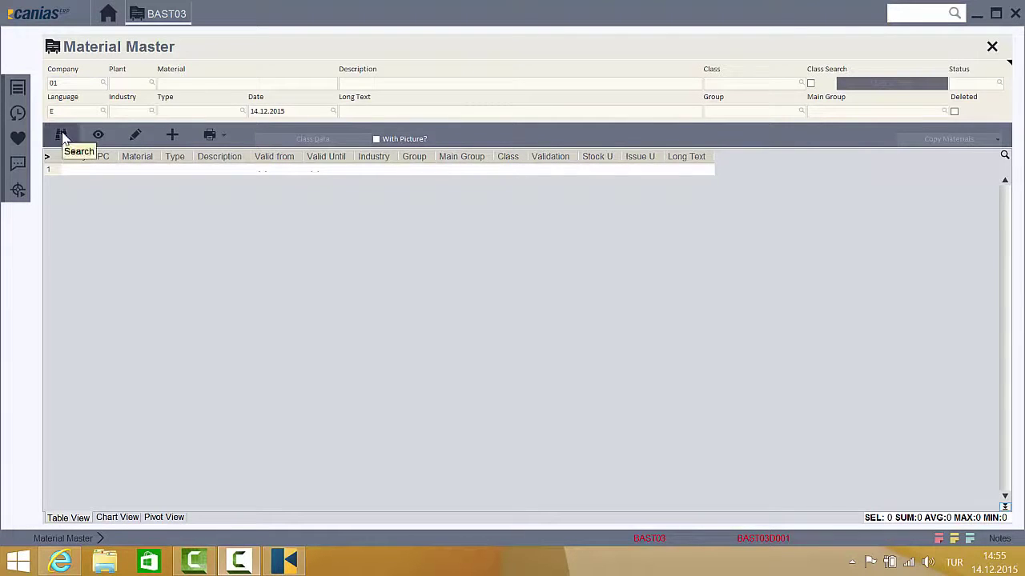
pyautogui.click(62, 136)
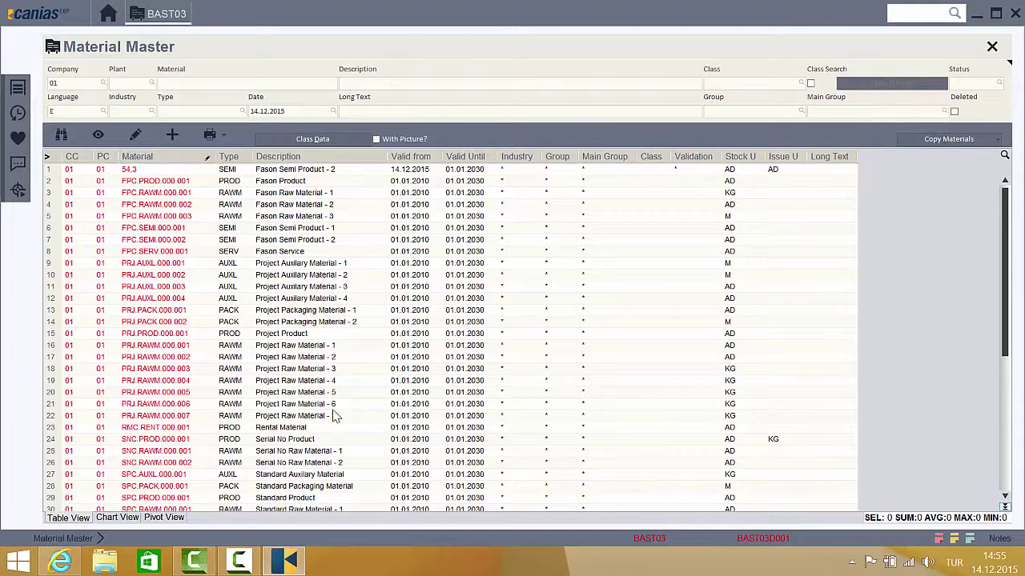
# Step: Open PRJ.RAWM.000.002 (Project Raw Material - 2) in change mode and show its warehouse 100 stock data
pyautogui.click(51, 358)
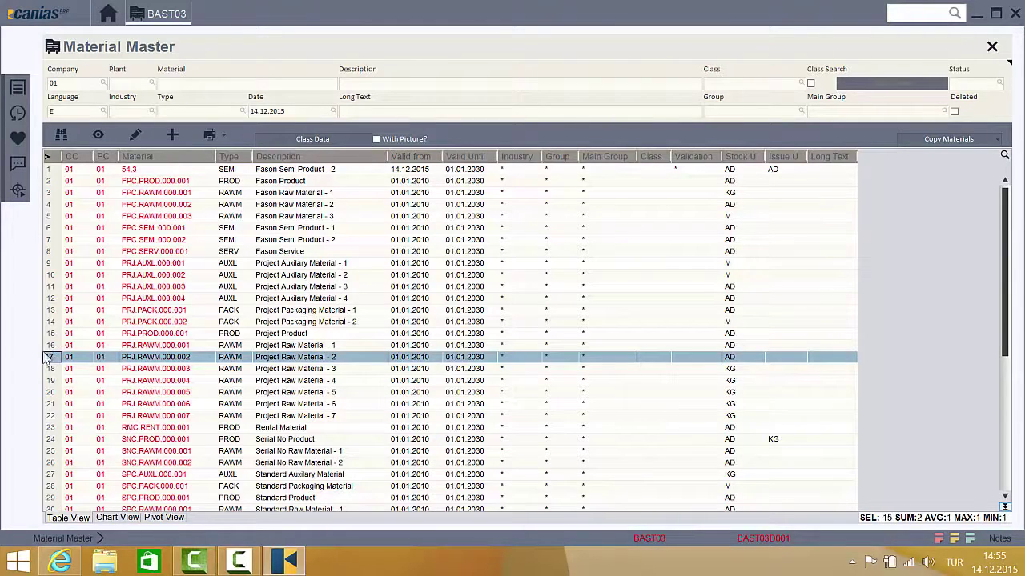
pyautogui.click(134, 133)
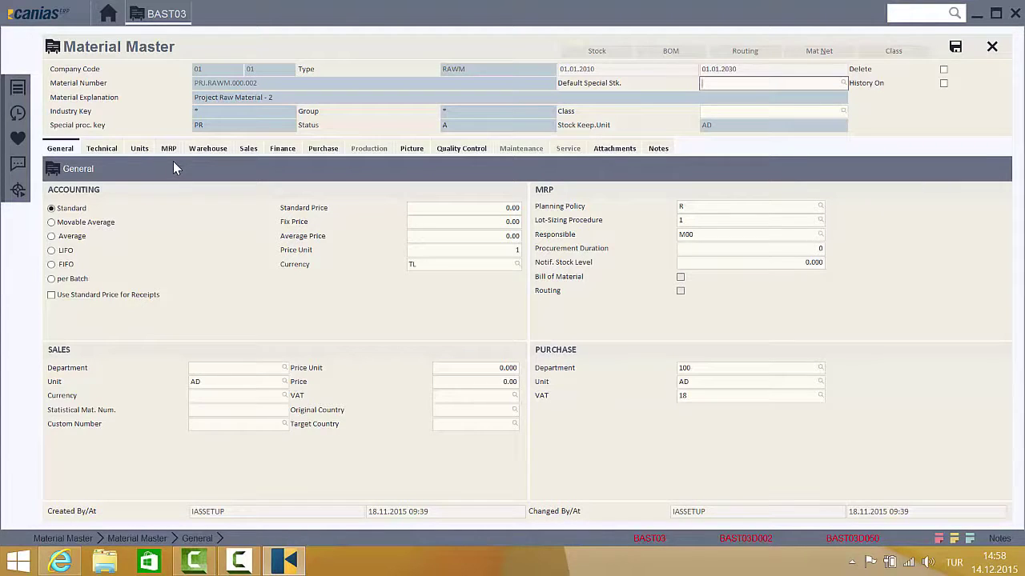
pyautogui.click(204, 149)
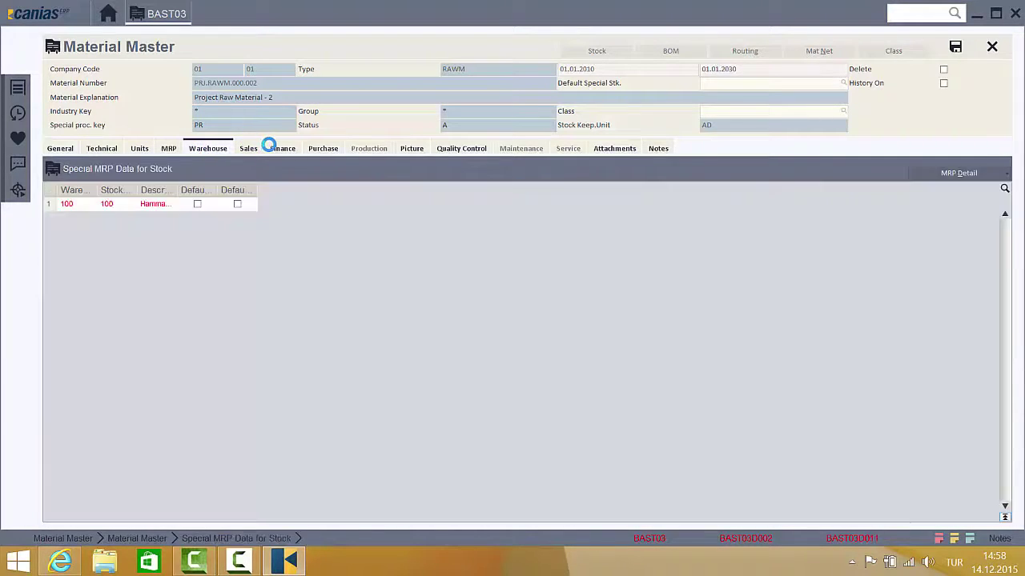